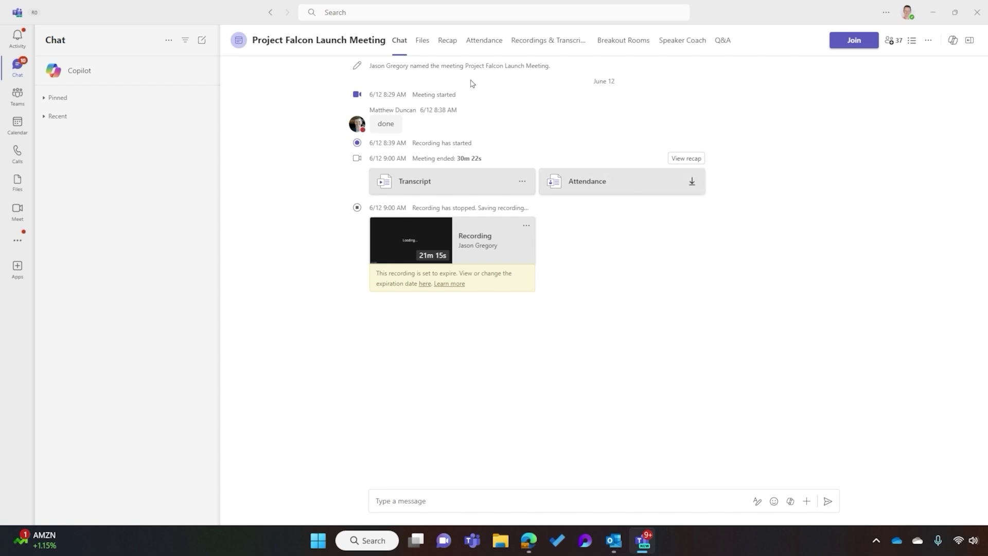
- Open the Recap, jump the video to Product Launch Readiness, then to the Marketing Launch Plan topic
{"action": "left_click", "coordinate": [451, 46]}
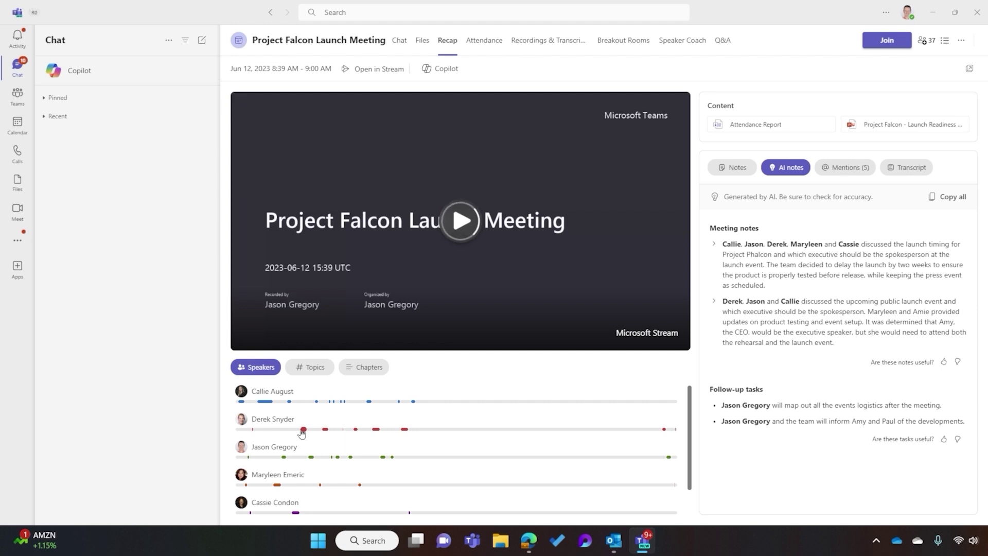
{"action": "left_click", "coordinate": [303, 430]}
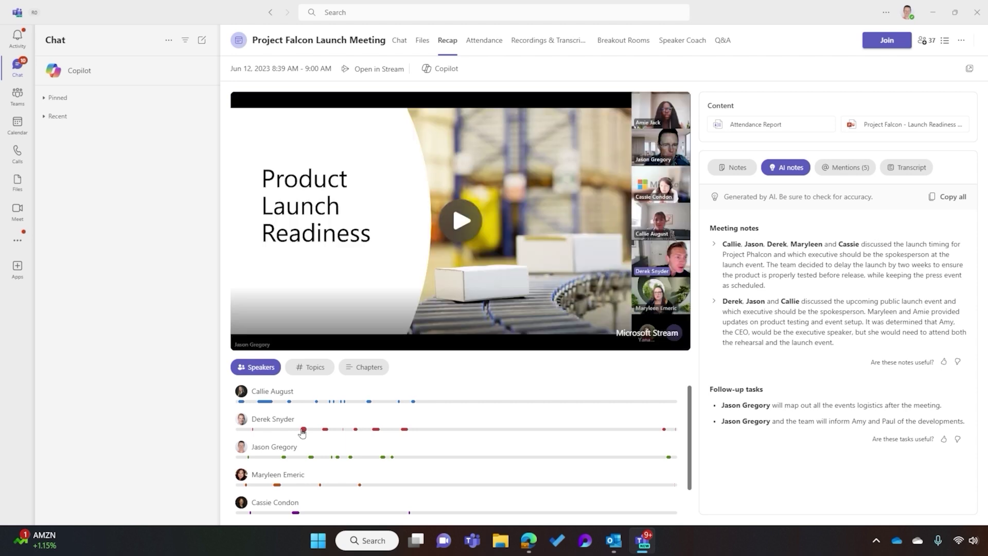
{"action": "left_click", "coordinate": [310, 368]}
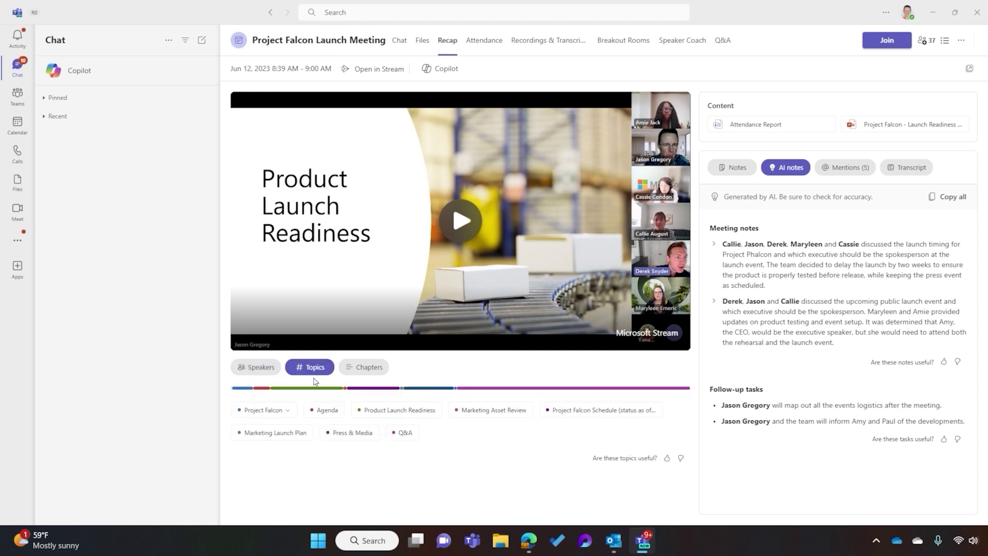
{"action": "left_click", "coordinate": [280, 439]}
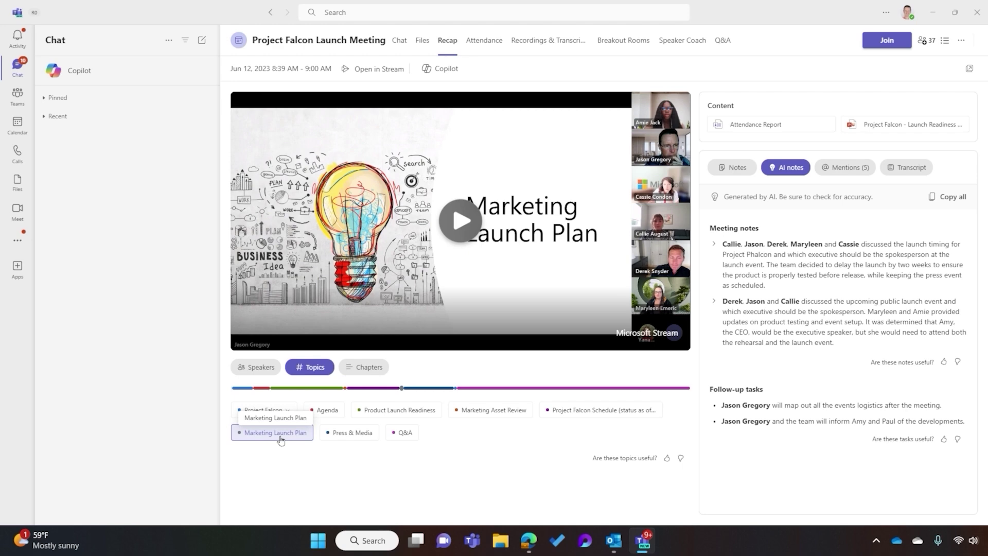
- Show the meeting chapters and open, then dismiss, the launch readiness presentation's options
{"action": "left_click", "coordinate": [359, 367]}
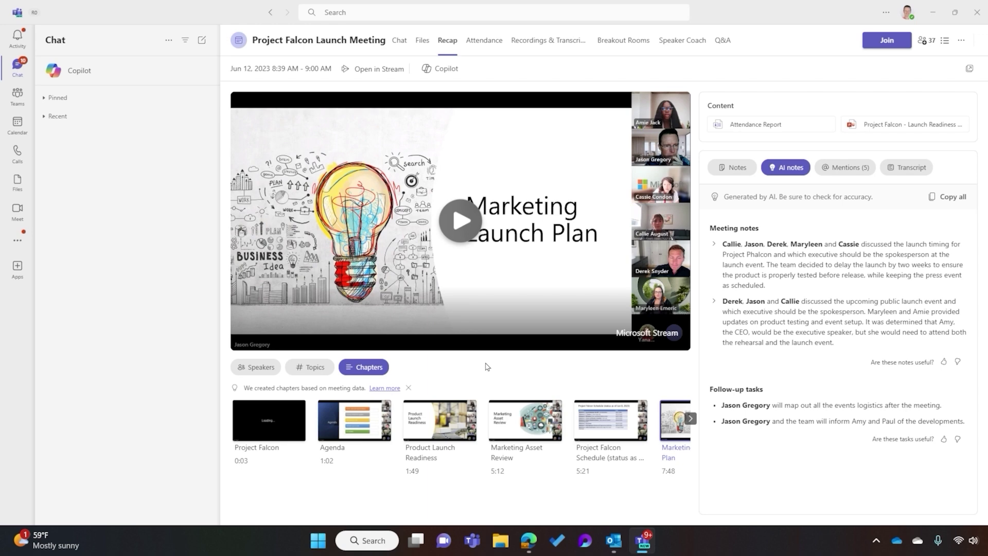
{"action": "mouse_move", "coordinate": [904, 124]}
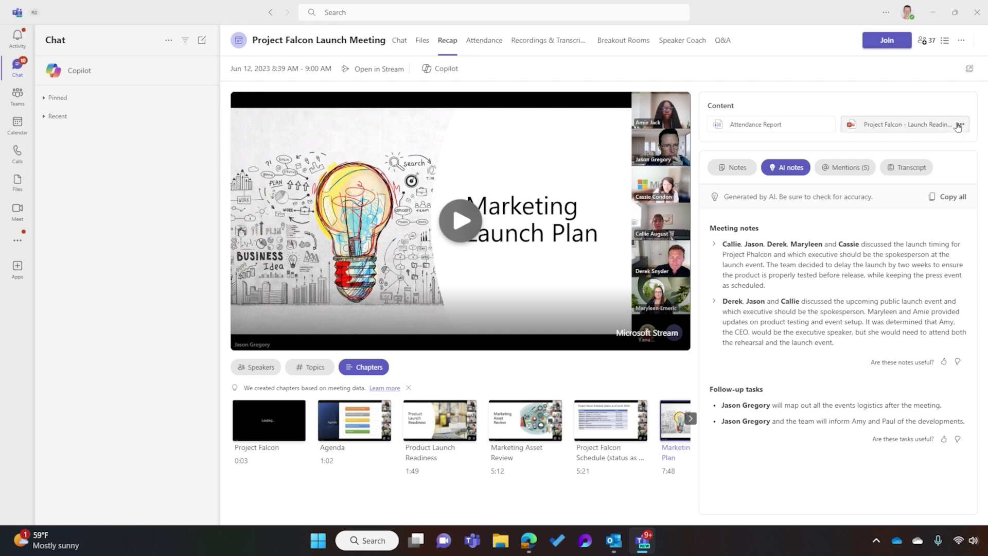
{"action": "left_click", "coordinate": [960, 126]}
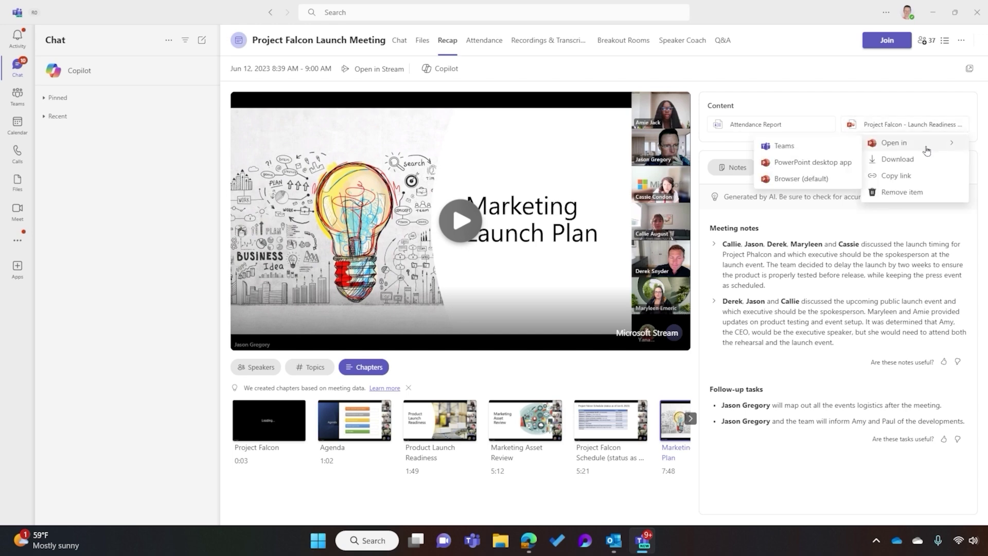
{"action": "left_click", "coordinate": [827, 231]}
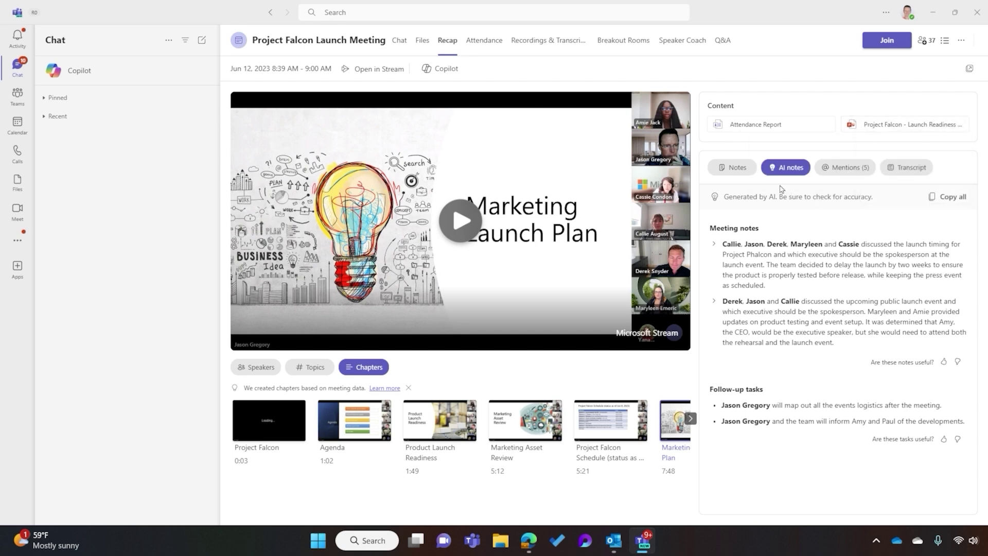
- Open Copilot and ask 'Summarize the objective of this meeting in one sentence'
{"action": "left_click", "coordinate": [448, 70]}
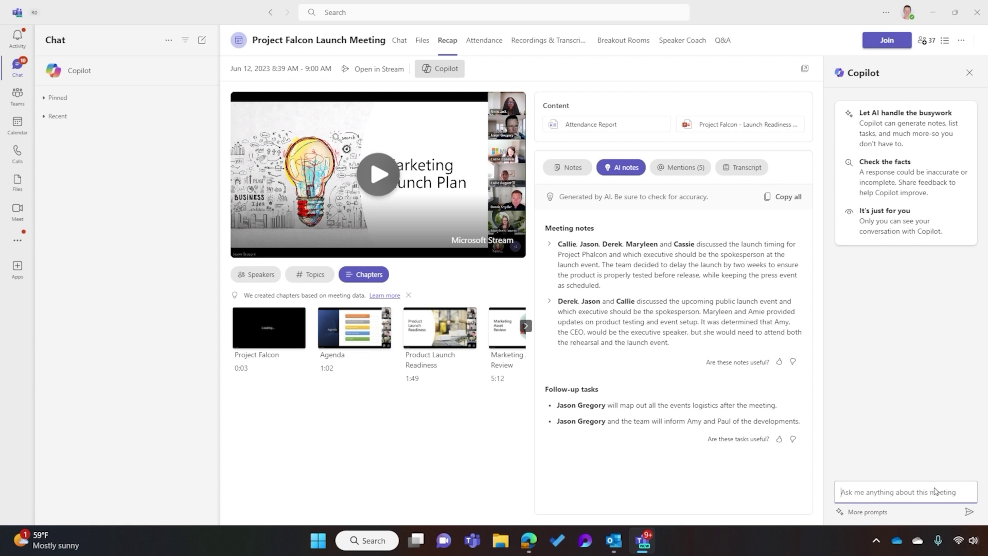
{"action": "type", "text": "Summarize th"}
{"action": "type", "text": "e objective of this meet"}
{"action": "type", "text": "ing in one sentence"}
{"action": "key", "text": "Return"}
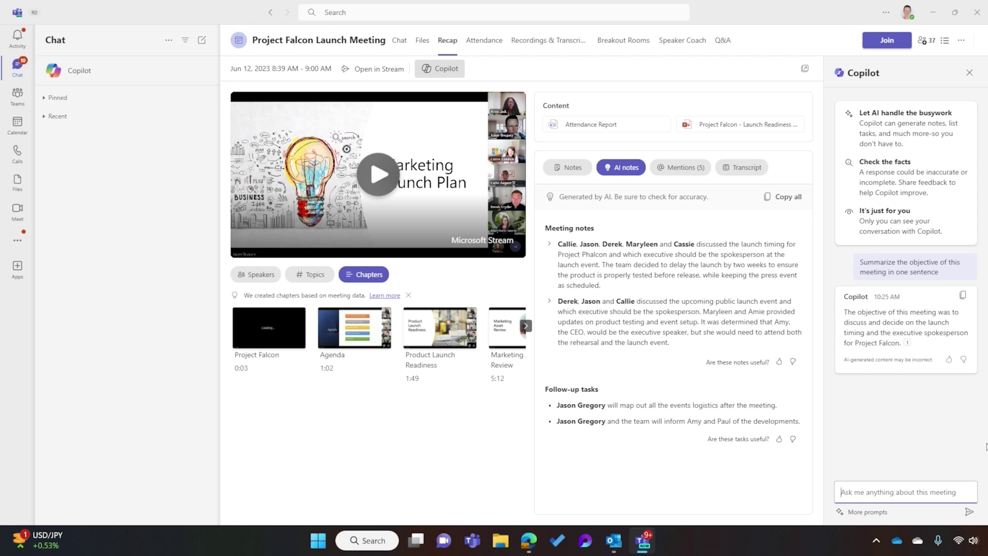
{"action": "type", "text": "Were there"}
{"action": "type", "text": " any important decisions?"}
- Ask Copilot 'Were there any important decisions?' and briefly highlight the first decision in the reply
{"action": "key", "text": "Return"}
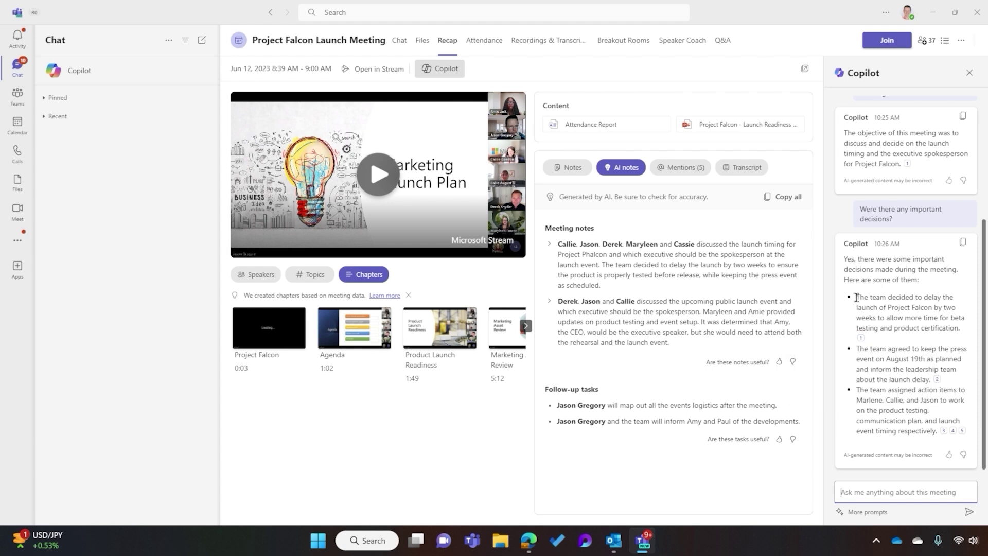
{"action": "left_click_drag", "start_coordinate": [857, 297], "coordinate": [962, 333]}
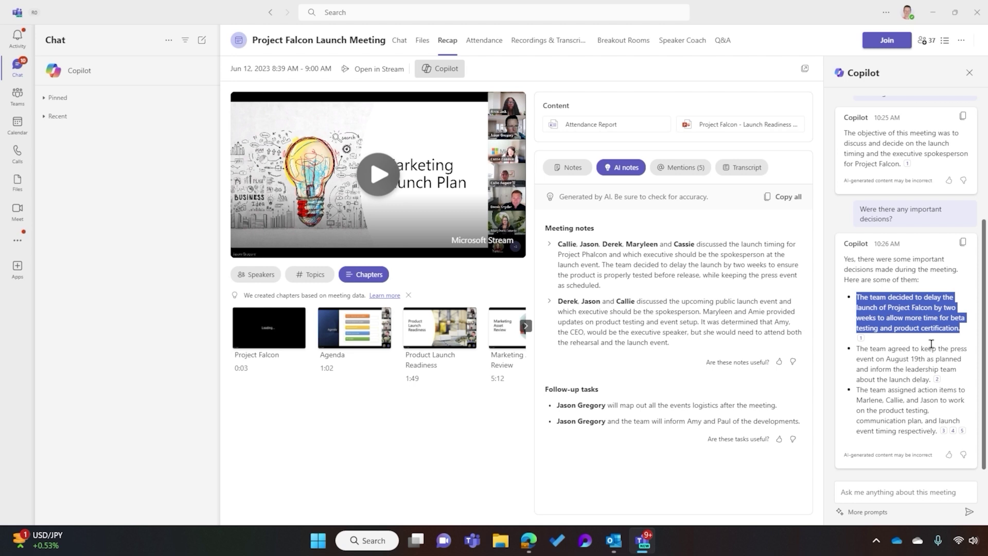
{"action": "left_click", "coordinate": [930, 343]}
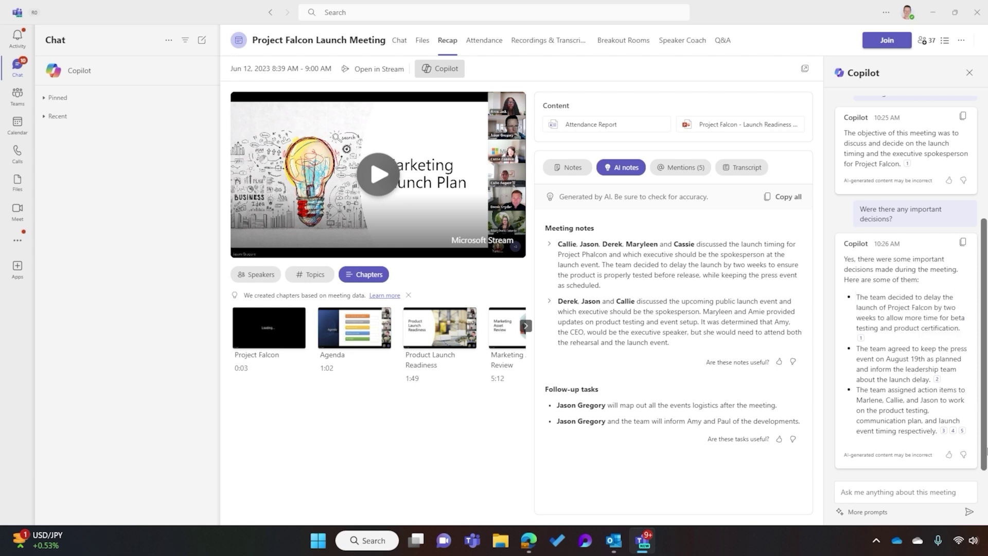
{"action": "left_click", "coordinate": [899, 486]}
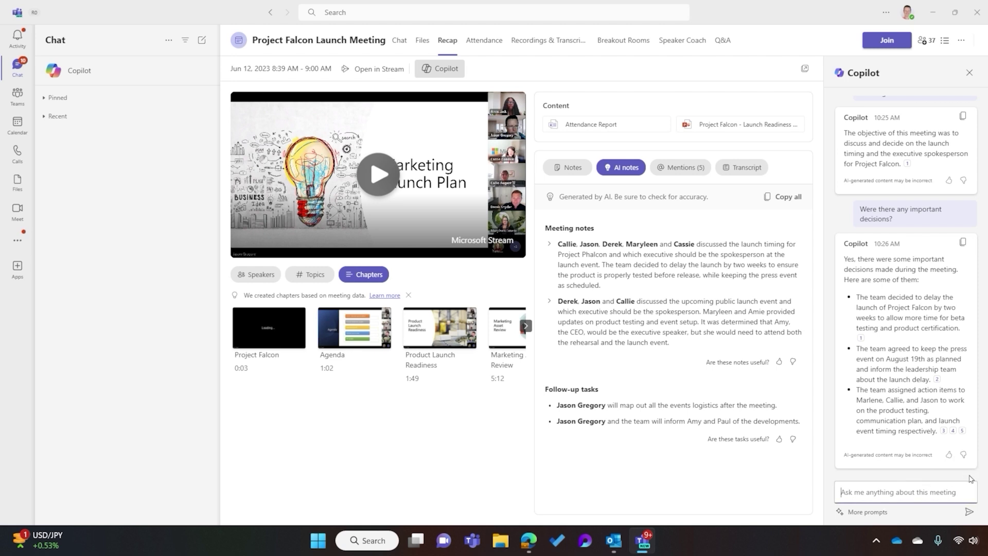
{"action": "type", "text": "Was it an easy decisi"}
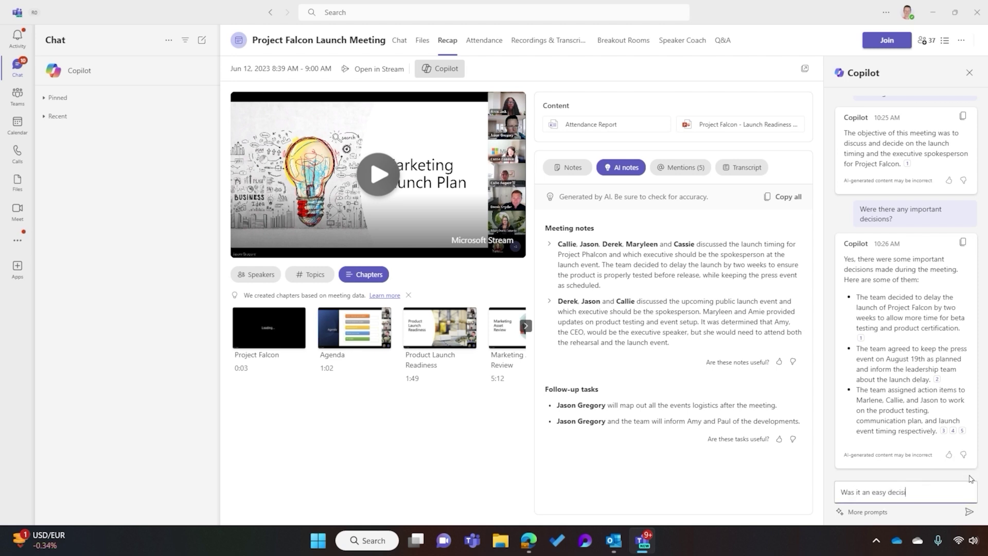
{"action": "type", "text": "on to delay, and was anyone upset"}
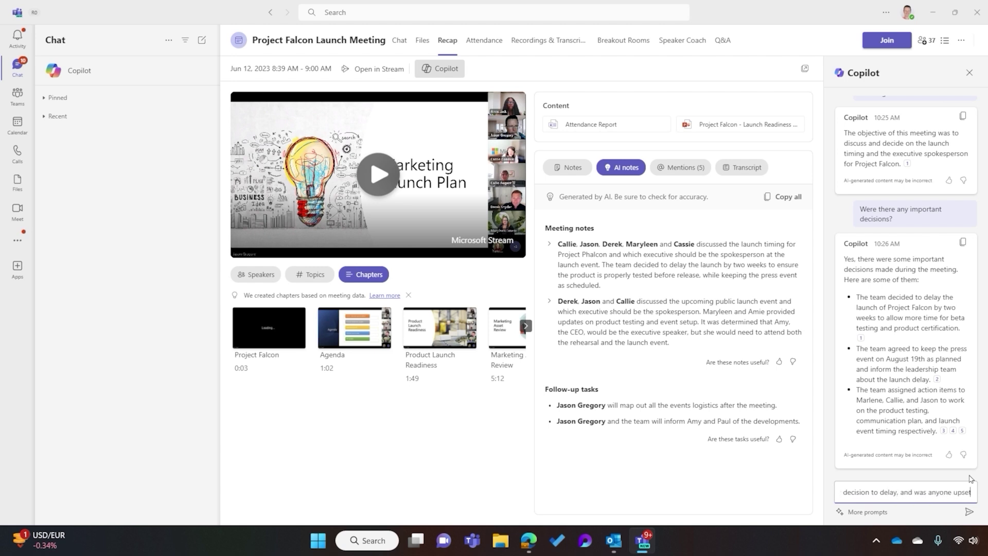
{"action": "type", "text": " by the decision?"}
- Ask whether the delay was an easy decision and who was upset, highlighting the opposition details
{"action": "key", "text": "Return"}
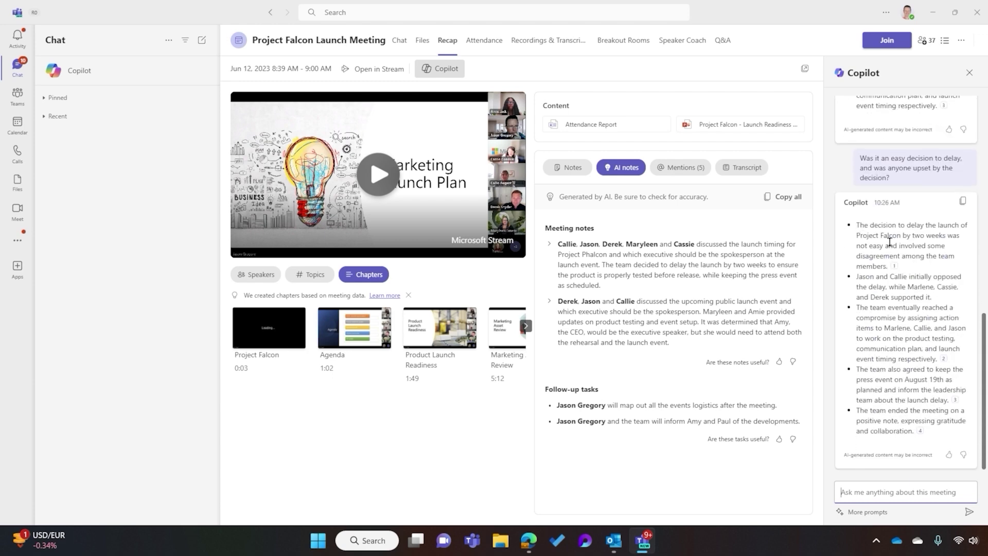
{"action": "left_click_drag", "start_coordinate": [902, 236], "coordinate": [940, 276]}
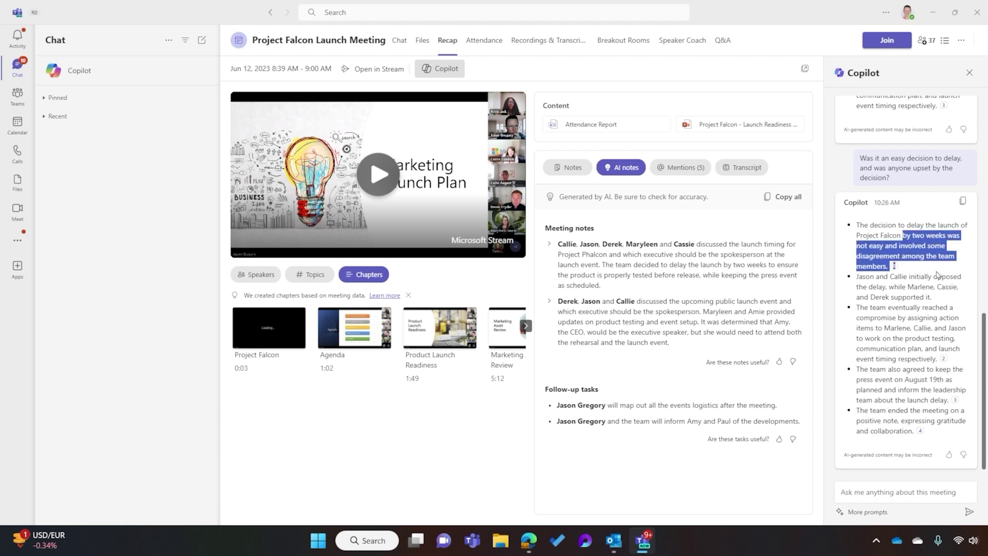
{"action": "left_click", "coordinate": [897, 282]}
{"action": "left_click_drag", "start_coordinate": [857, 277], "coordinate": [943, 299]}
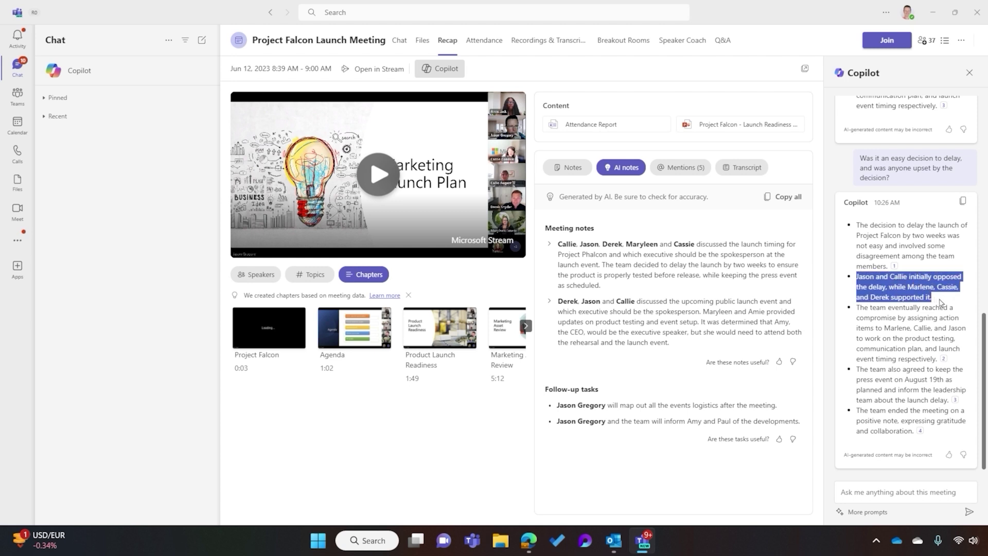
{"action": "left_click", "coordinate": [909, 344]}
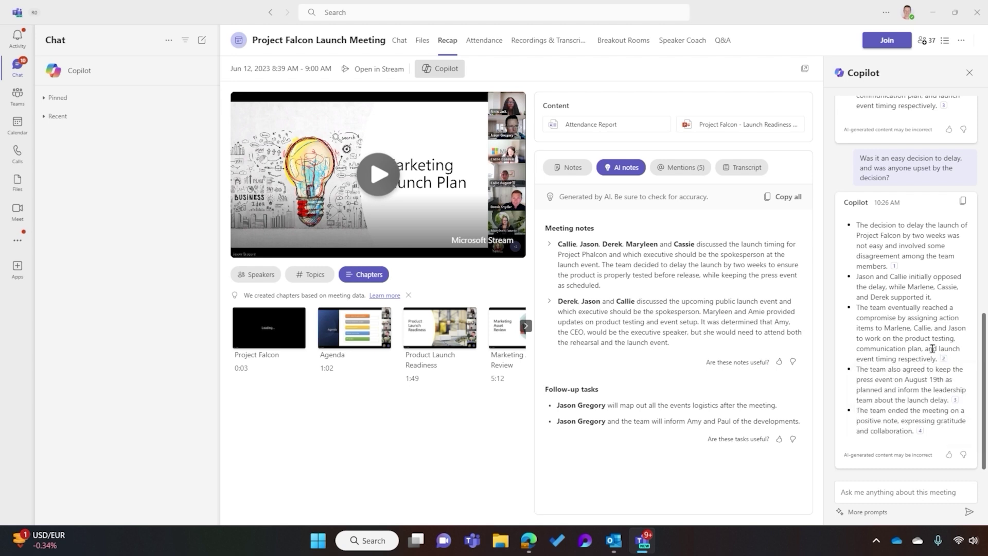
{"action": "left_click", "coordinate": [930, 493]}
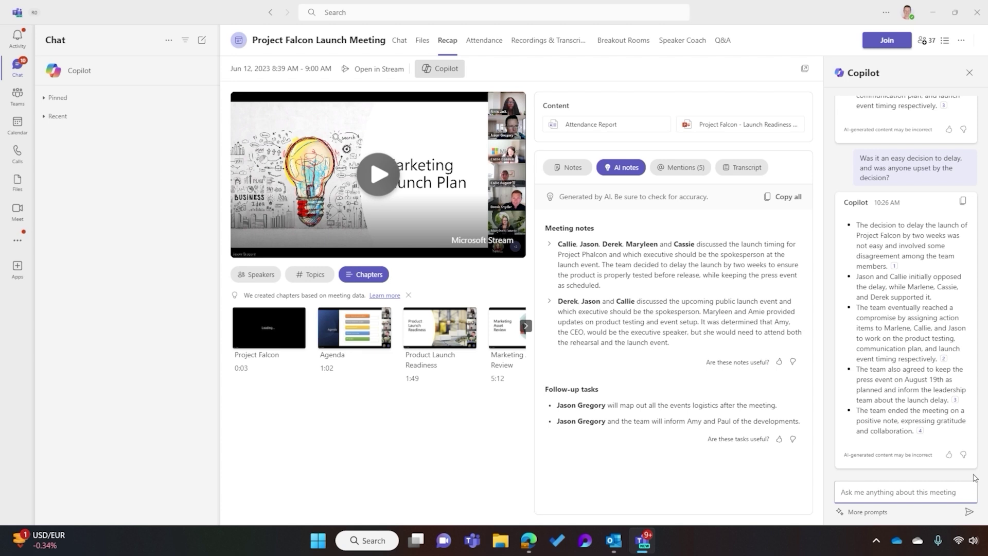
{"action": "type", "text": "List the pros and c"}
{"action": "type", "text": "ons of the decision t"}
{"action": "type", "text": "o delay in a table"}
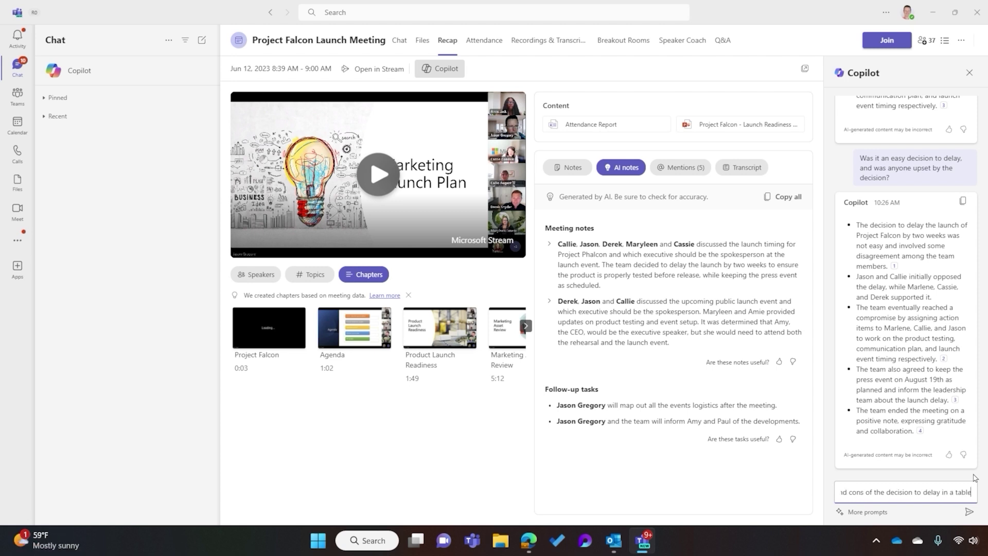
- Request a pros-and-cons table on the delay and mark the testing-time and reduced-risk pros
{"action": "key", "text": "Return"}
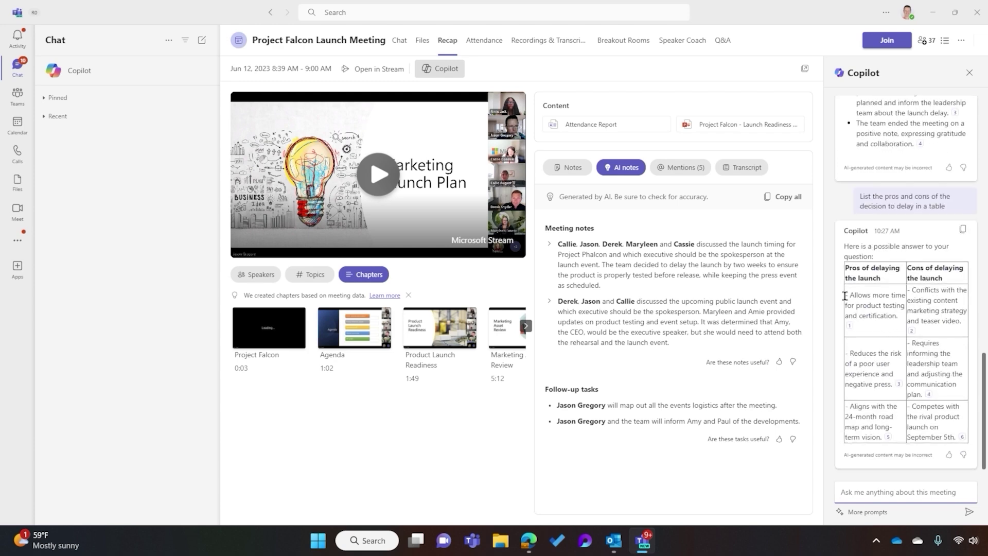
{"action": "mouse_move", "coordinate": [846, 294]}
{"action": "left_mouse_down"}
{"action": "mouse_move", "coordinate": [910, 318]}
{"action": "mouse_move", "coordinate": [897, 316]}
{"action": "left_mouse_up"}
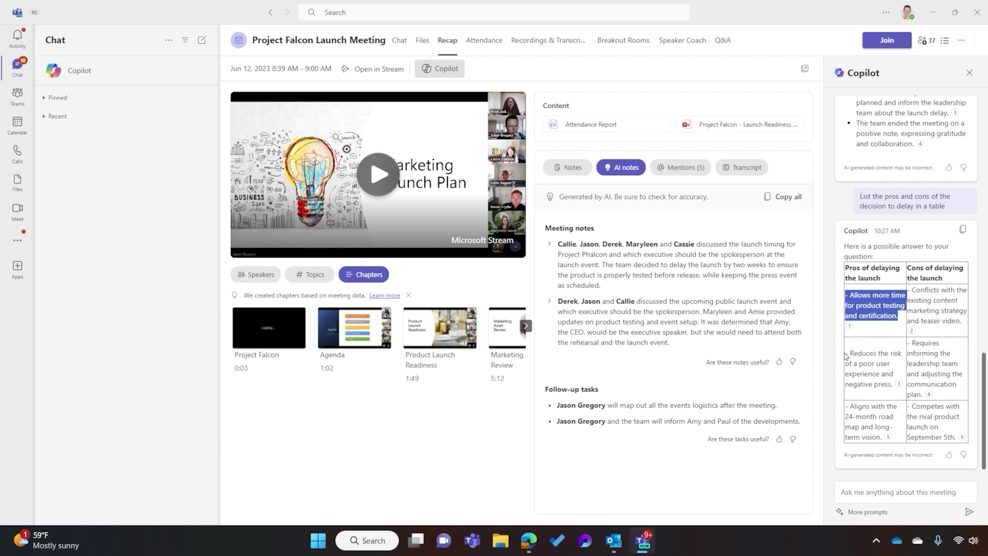
{"action": "left_click_drag", "start_coordinate": [846, 353], "coordinate": [893, 385]}
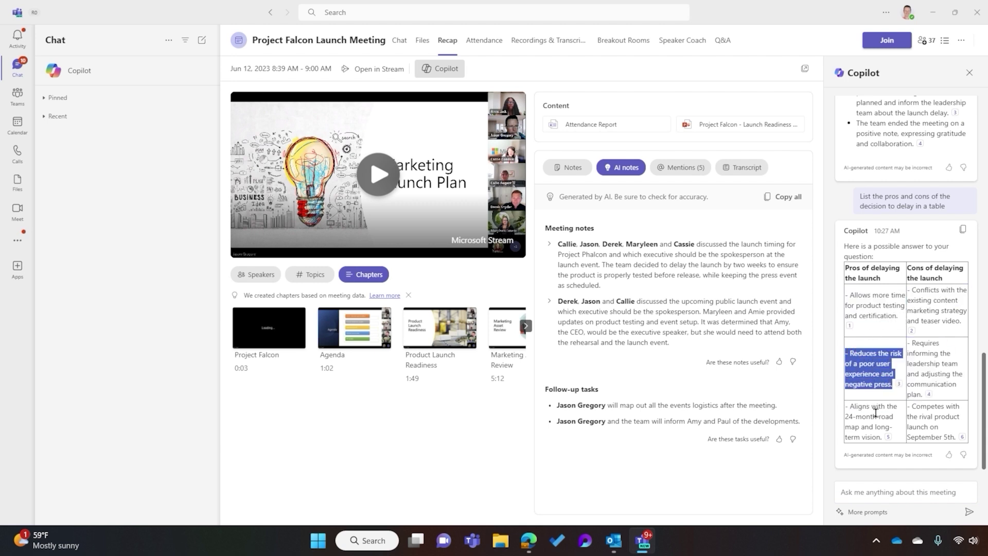
{"action": "left_click", "coordinate": [958, 482]}
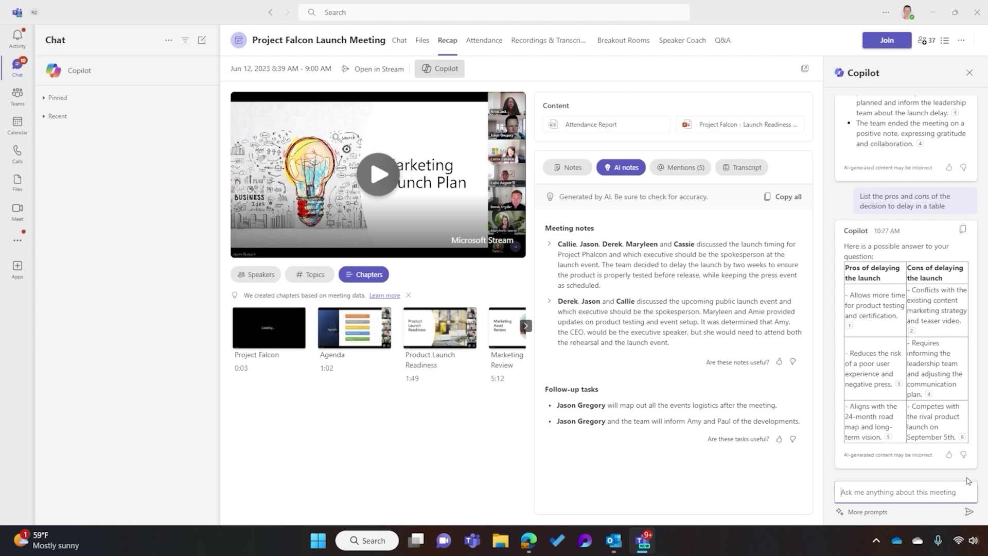
{"action": "type", "text": "List all the"}
{"action": "type", "text": " dates mentioned i"}
{"action": "type", "text": "n chronological or"}
{"action": "type", "text": "der"}
- Ask Copilot to 'List all the dates mentioned in chronological order'
{"action": "key", "text": "Return"}
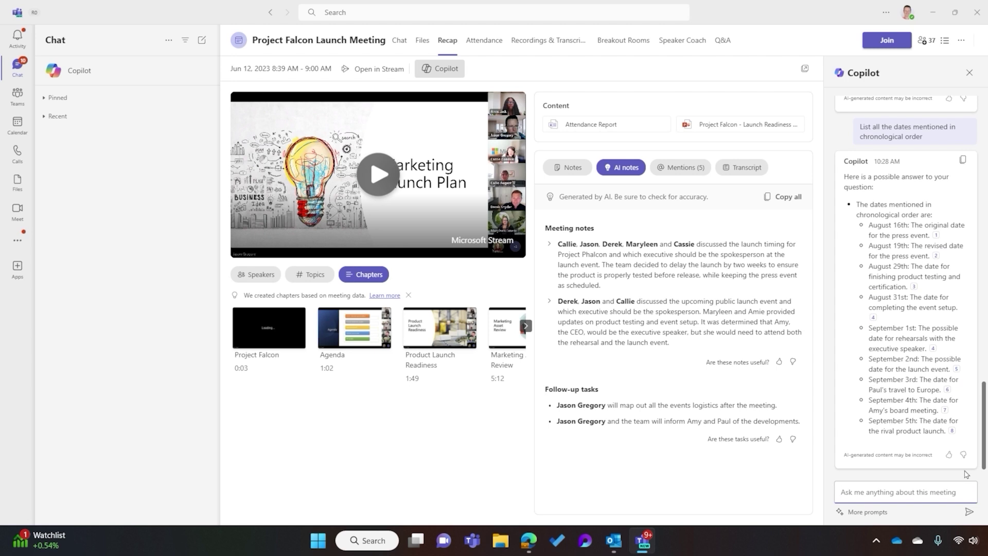
{"action": "type", "text": "What day"}
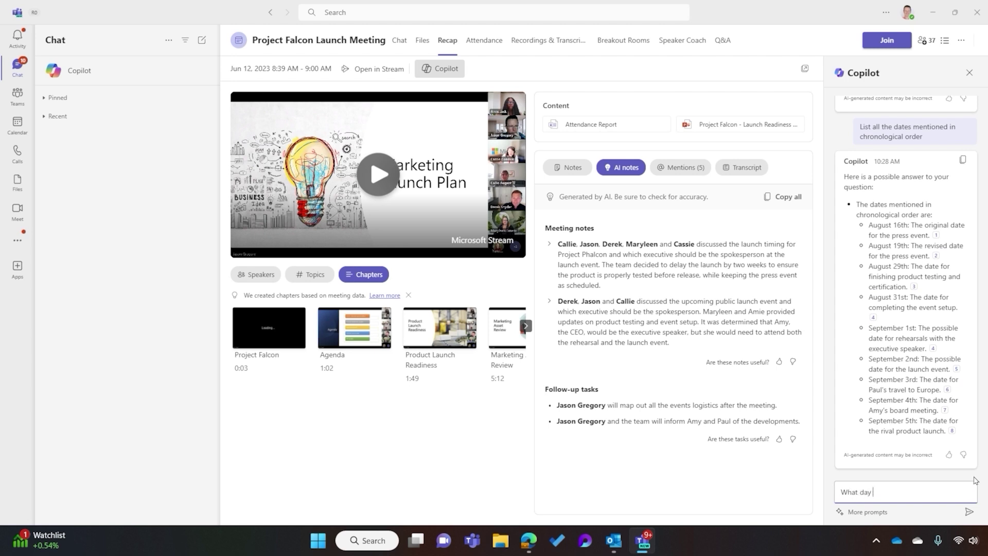
{"action": "type", "text": "would you recommend for"}
{"action": "type", "text": " the launch event"}
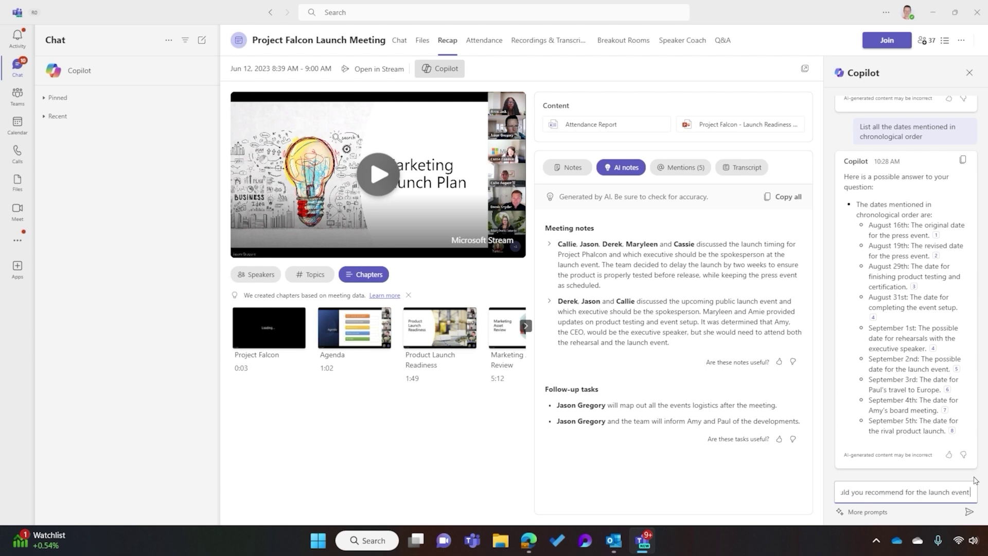
{"action": "type", "text": " and which executive"}
{"action": "type", "text": " should be our spokes"}
{"action": "type", "text": "person, and why?"}
- Ask which launch day and executive spokesperson Copilot recommends, highlighting the September 2nd reasoning
{"action": "key", "text": "Return"}
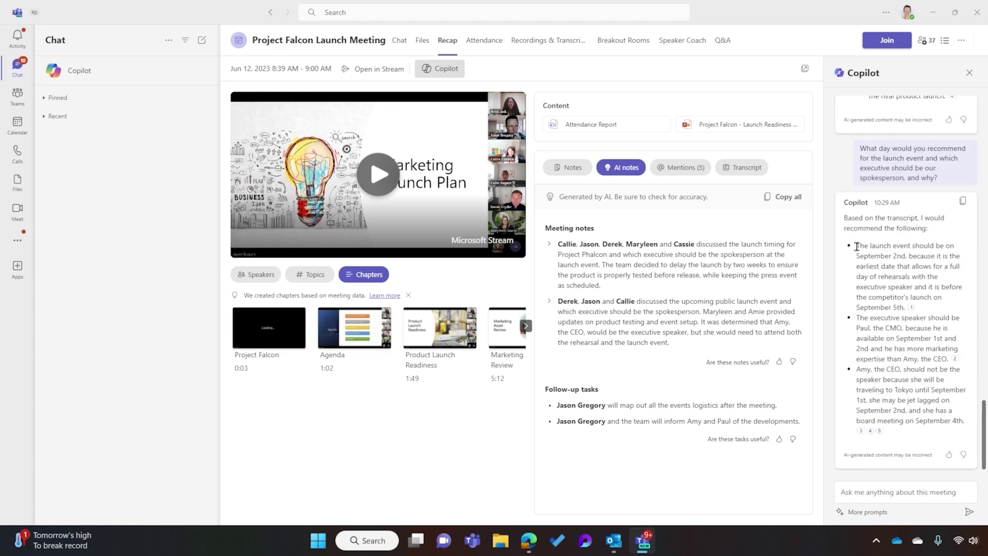
{"action": "left_click_drag", "start_coordinate": [855, 245], "coordinate": [958, 288]}
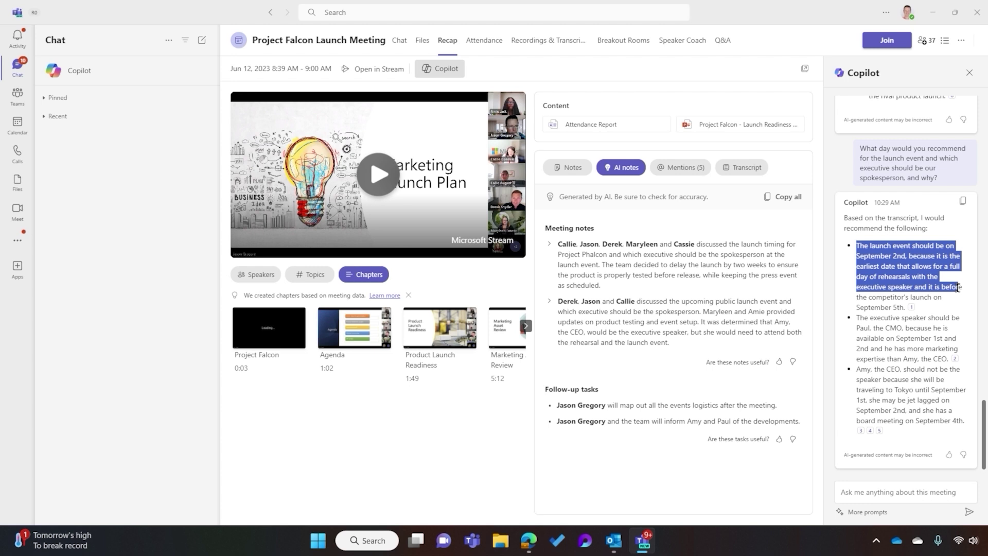
{"action": "left_click", "coordinate": [898, 324]}
- Highlight the spokesperson recommendation and the reason the CEO should not speak
{"action": "double_click", "coordinate": [860, 317]}
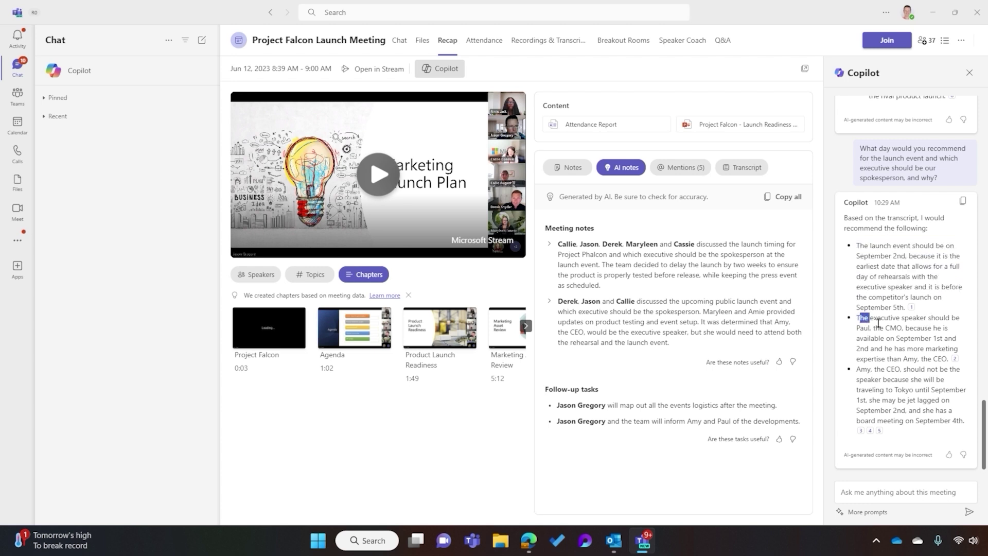
{"action": "left_click_drag", "start_coordinate": [877, 323], "coordinate": [963, 361]}
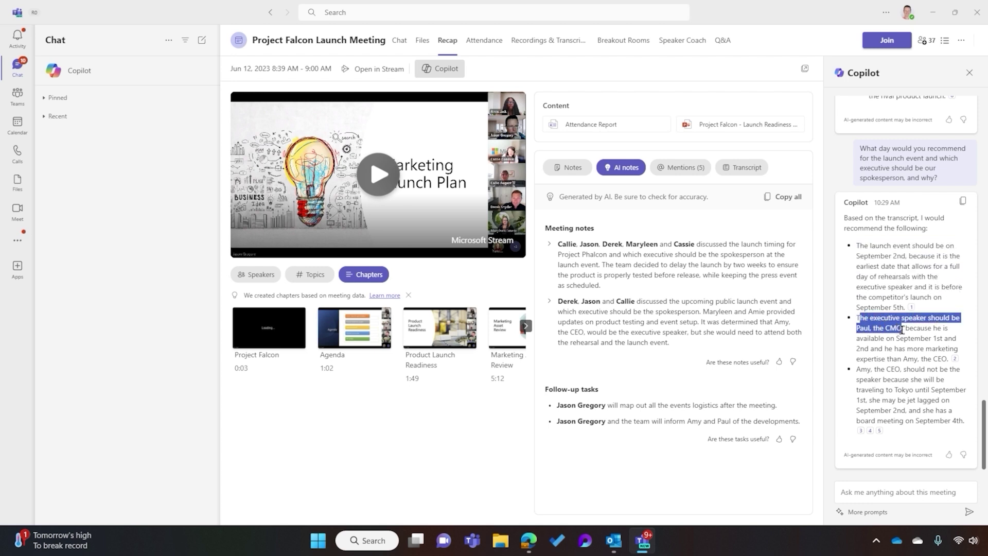
{"action": "left_click", "coordinate": [964, 361]}
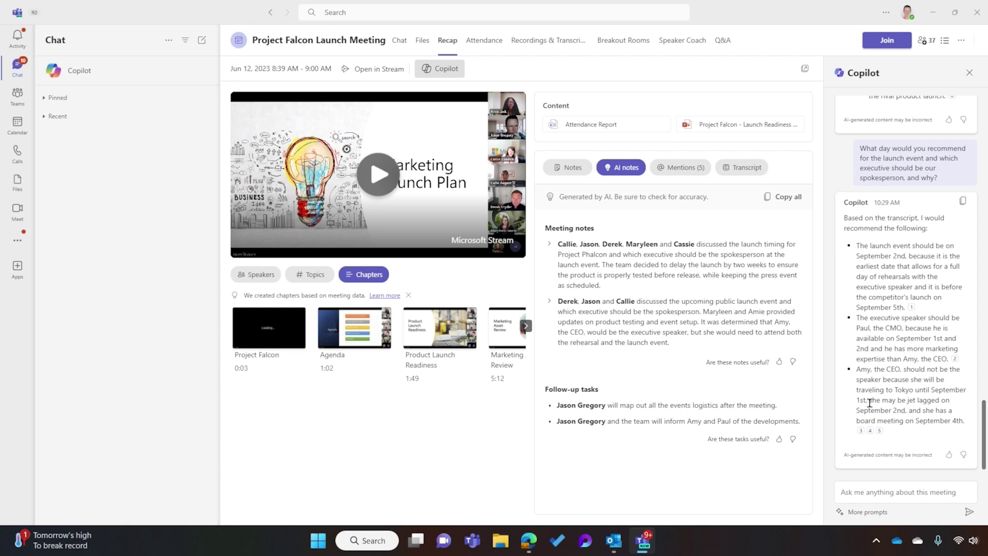
{"action": "mouse_move", "coordinate": [869, 399]}
{"action": "left_mouse_down"}
{"action": "mouse_move", "coordinate": [918, 410]}
{"action": "mouse_move", "coordinate": [971, 390]}
{"action": "left_mouse_up"}
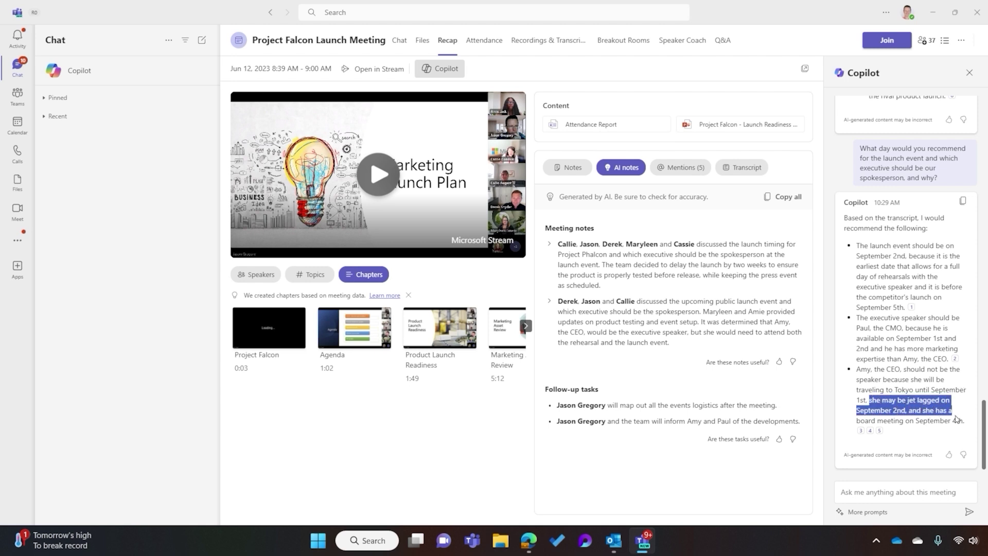
{"action": "left_click", "coordinate": [971, 391]}
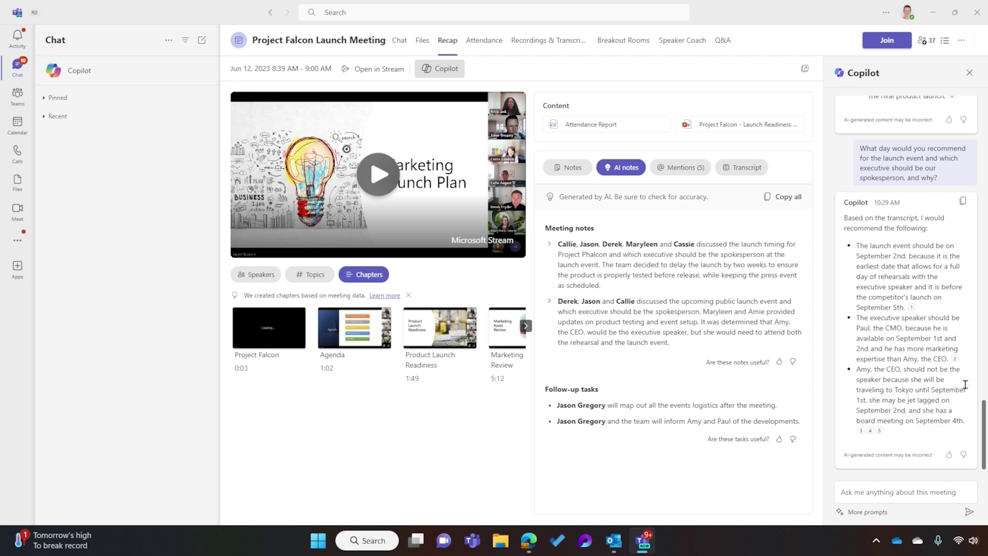